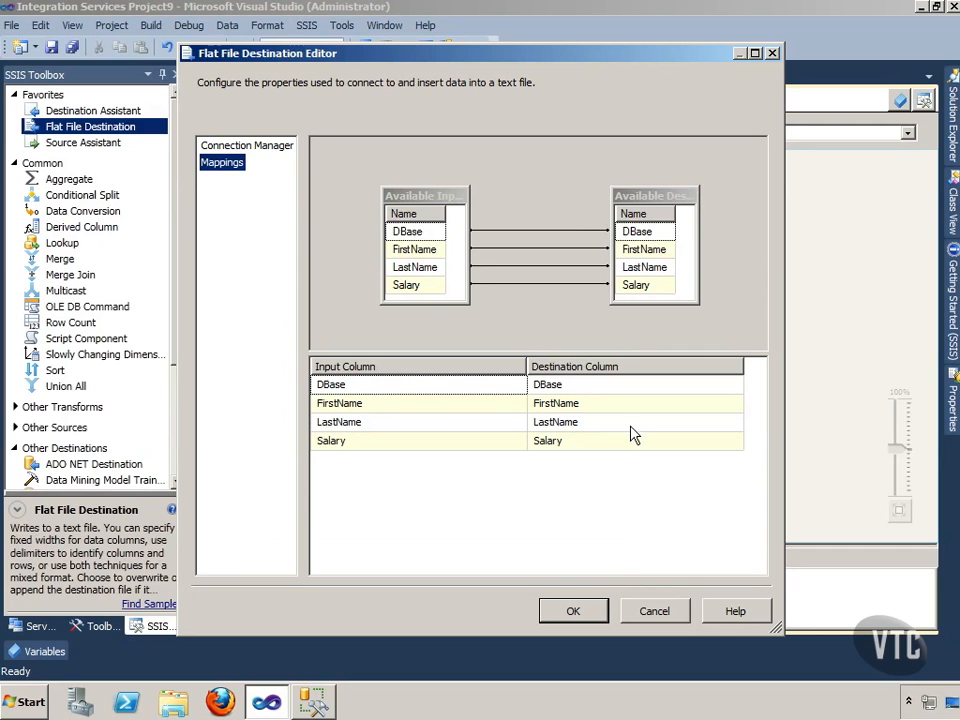
Step: Accept the flat file destination's column mappings and execute the data flow task
click(574, 610)
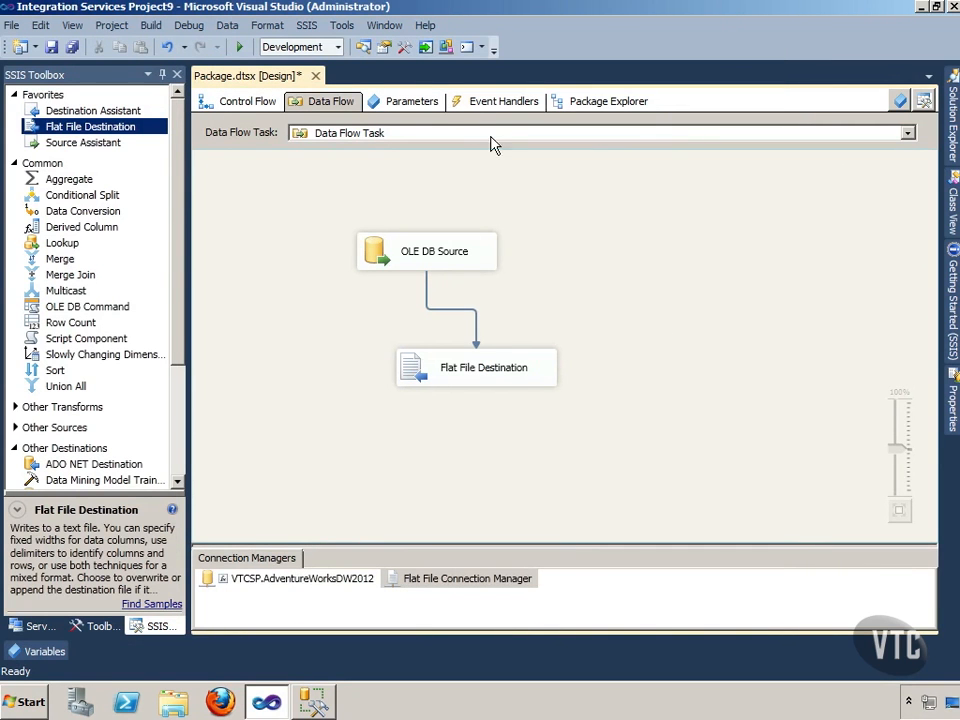
click(434, 106)
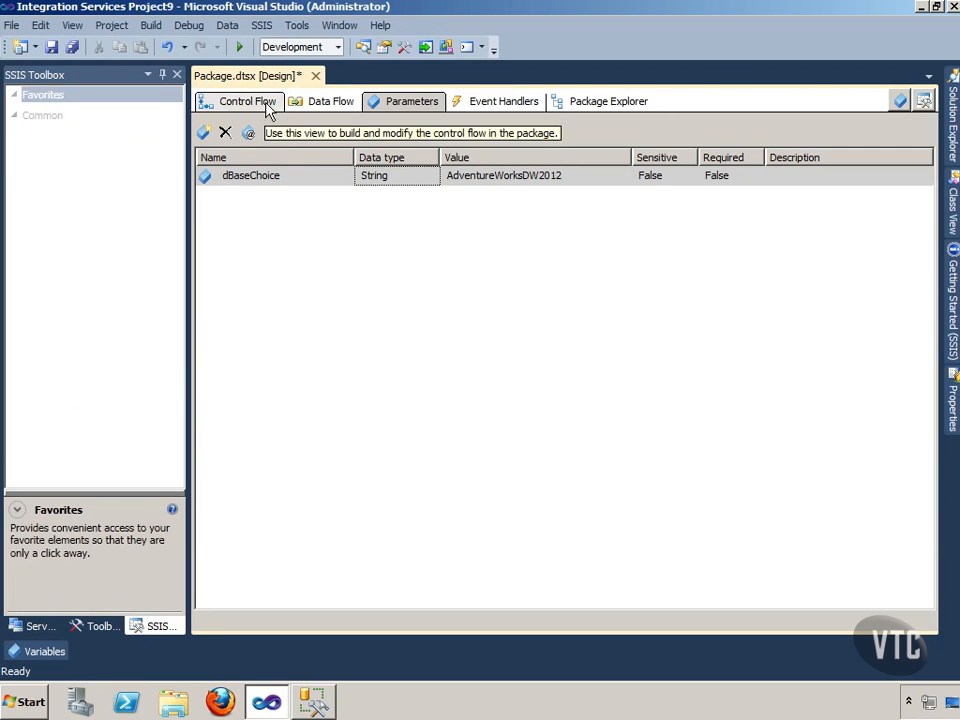
click(322, 101)
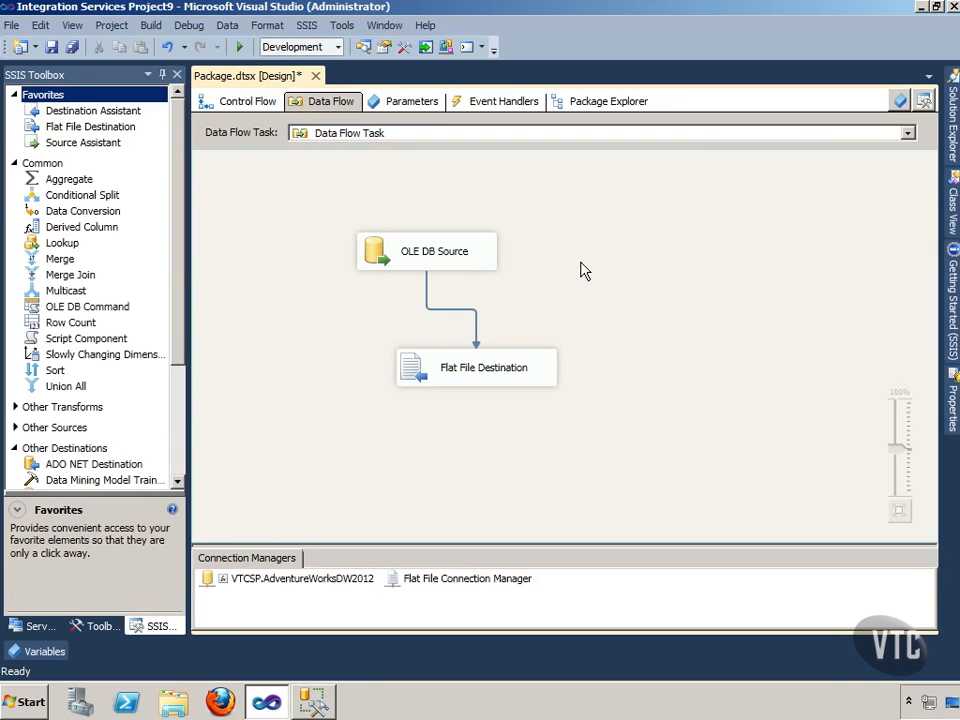
right_click(580, 263)
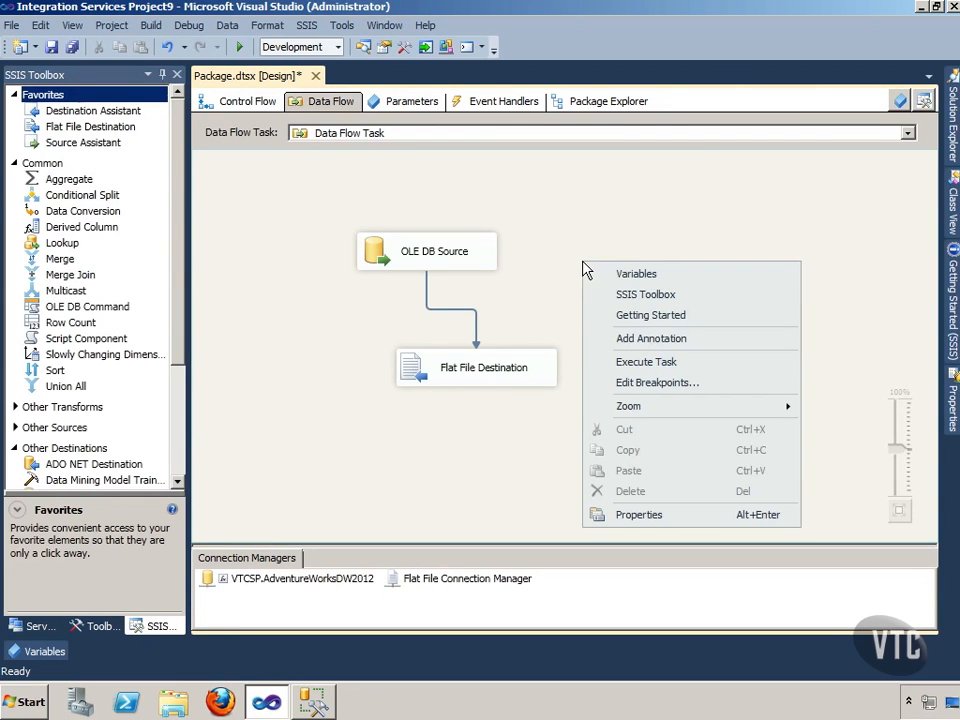
click(638, 365)
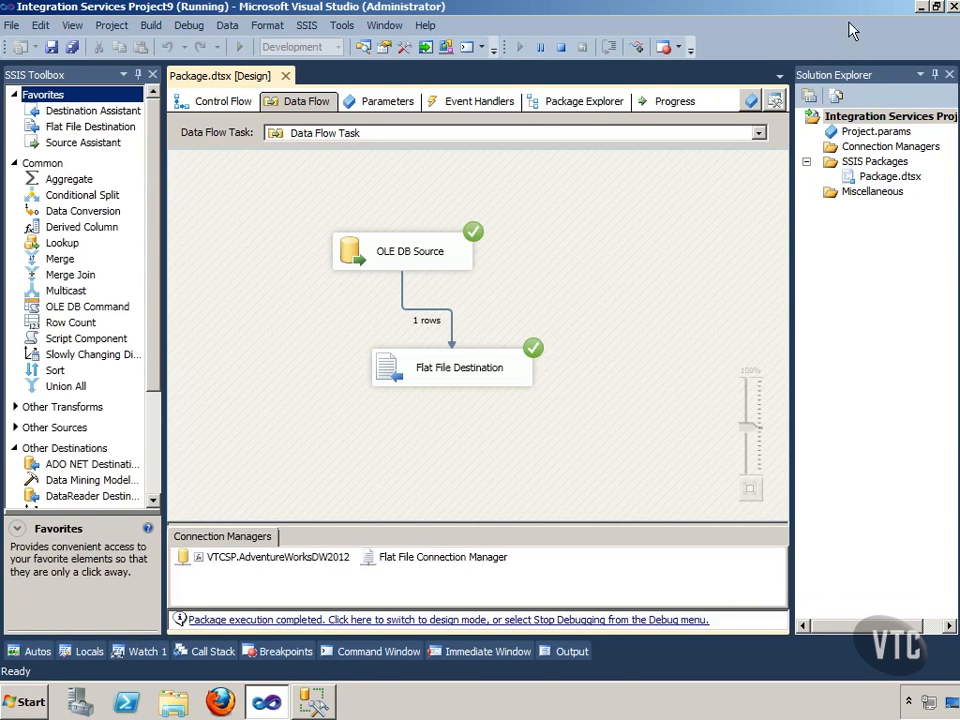
Step: Minimize Visual Studio and open the exported PTest text file to examine its contents
click(920, 8)
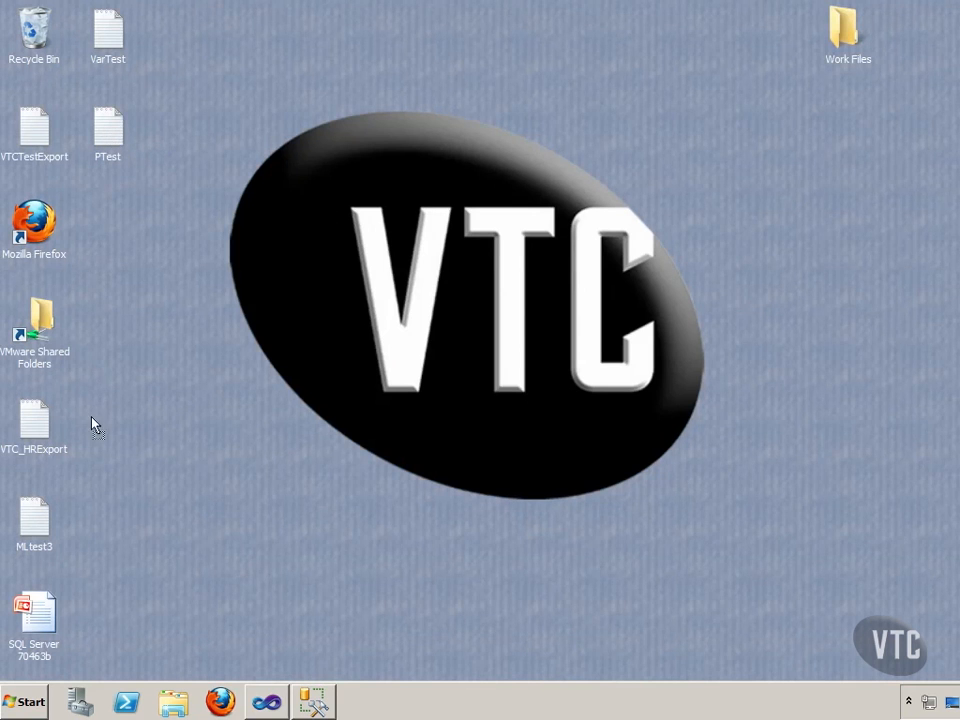
click(36, 703)
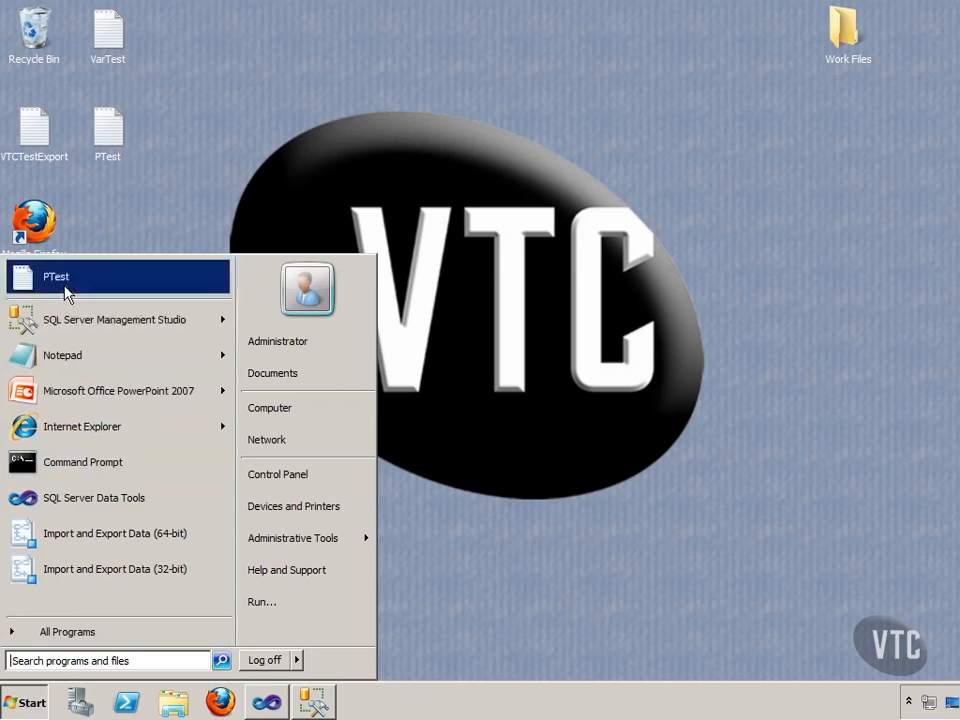
click(60, 277)
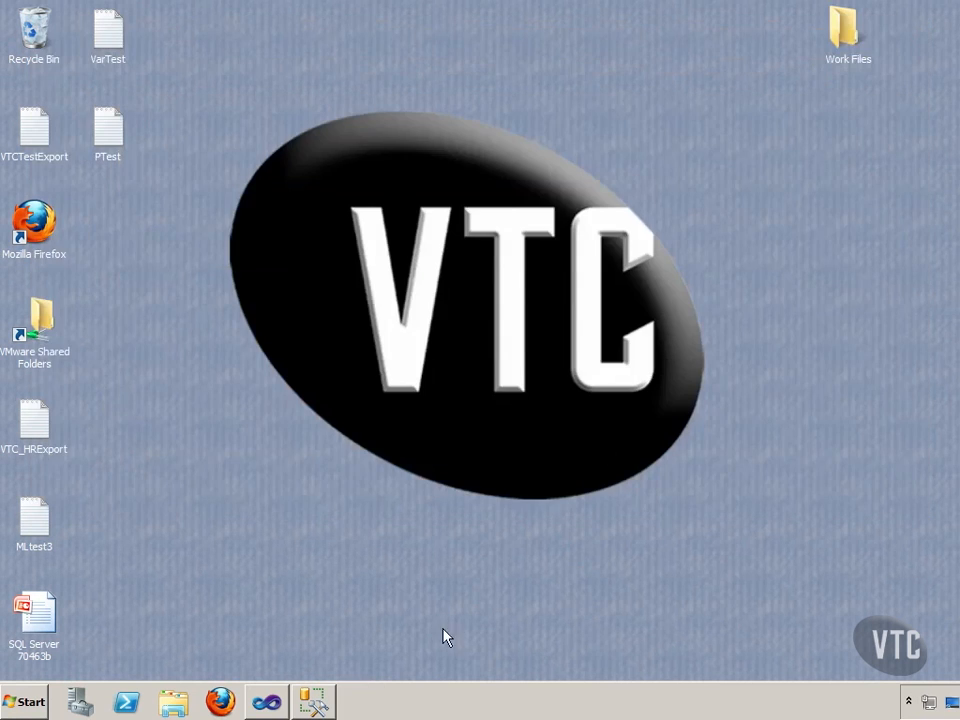
Step: Switch back to Visual Studio and review the Flat File Destination's connection and overwrite settings without changing them
click(264, 703)
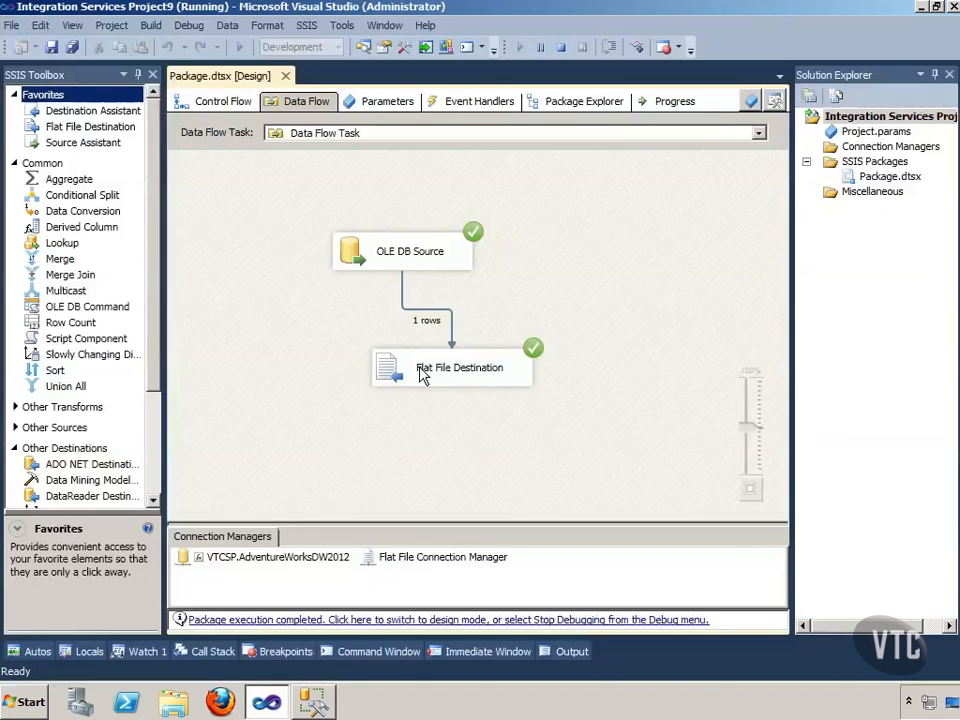
double_click(400, 368)
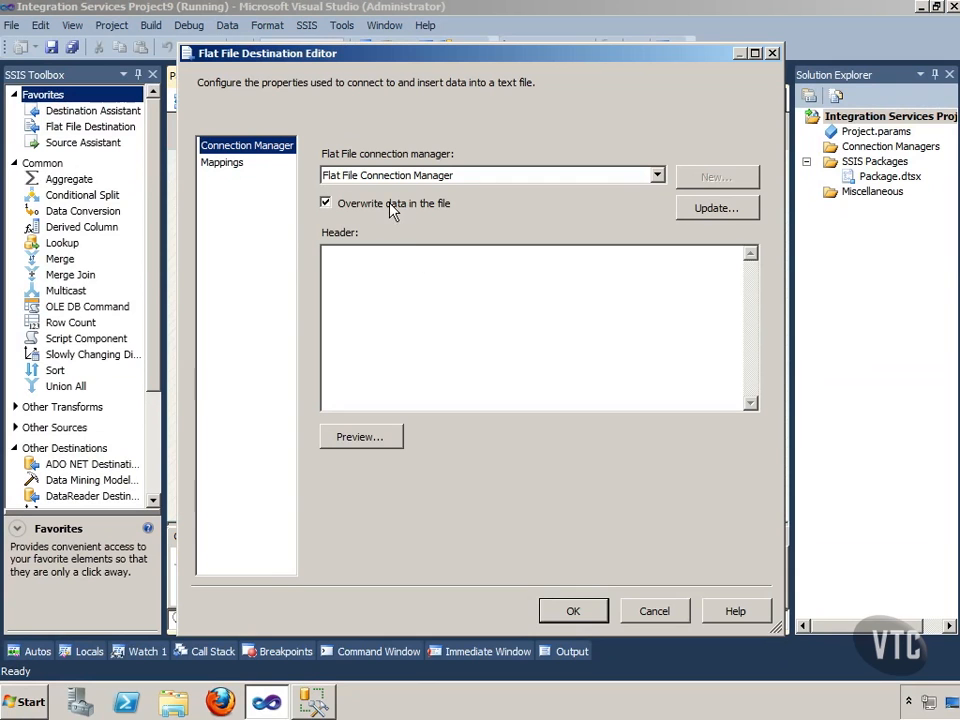
click(648, 607)
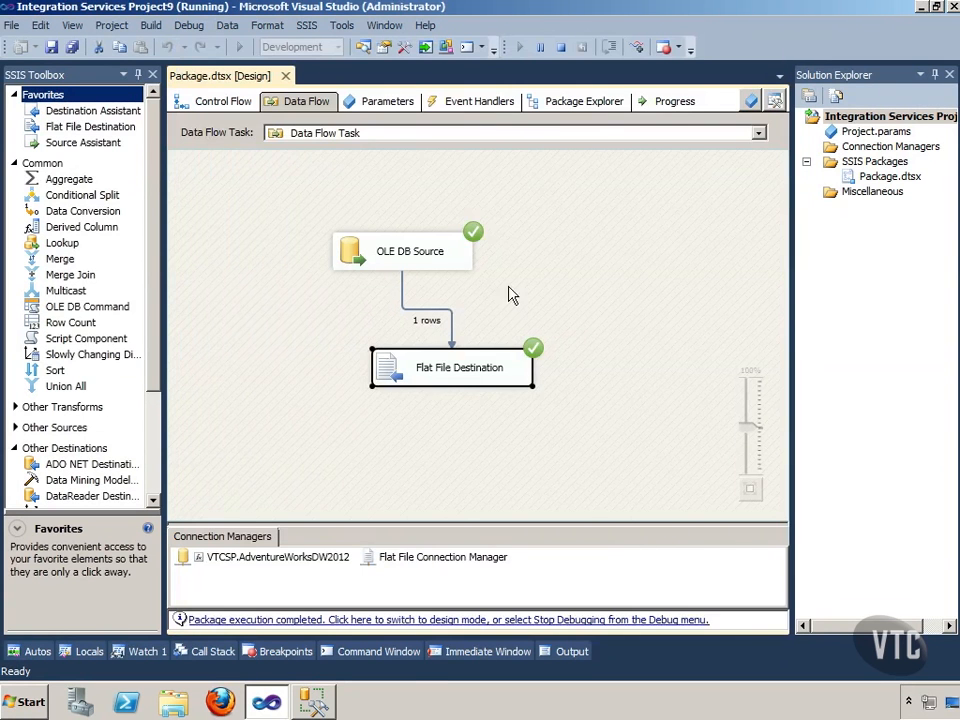
Step: Set the value of the dBaseChoice package parameter to VTCDW
click(406, 102)
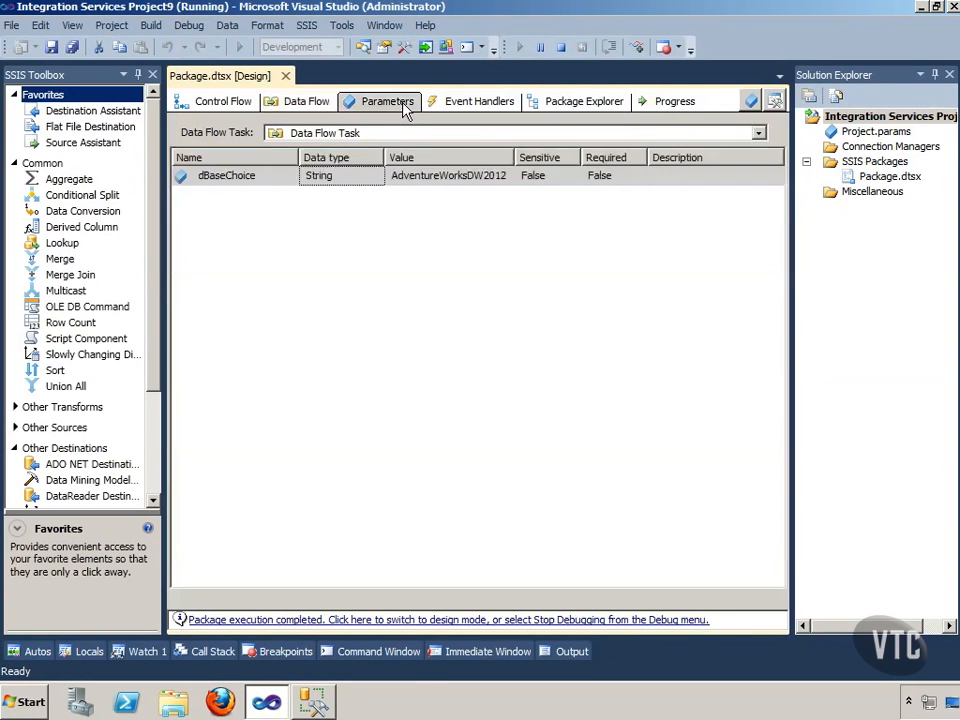
click(437, 177)
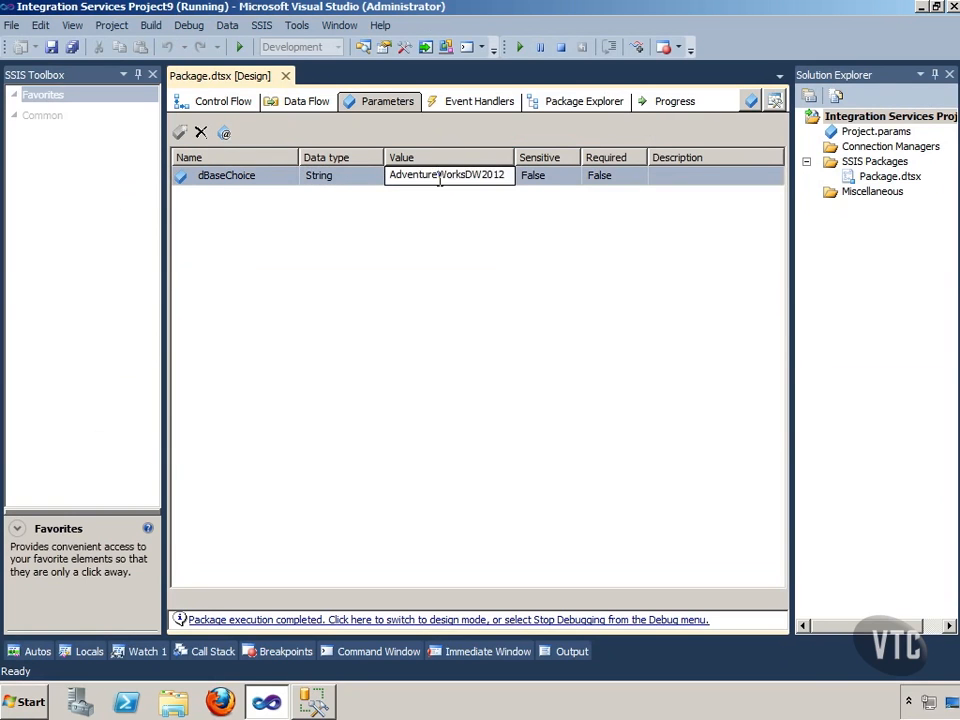
double_click(455, 176)
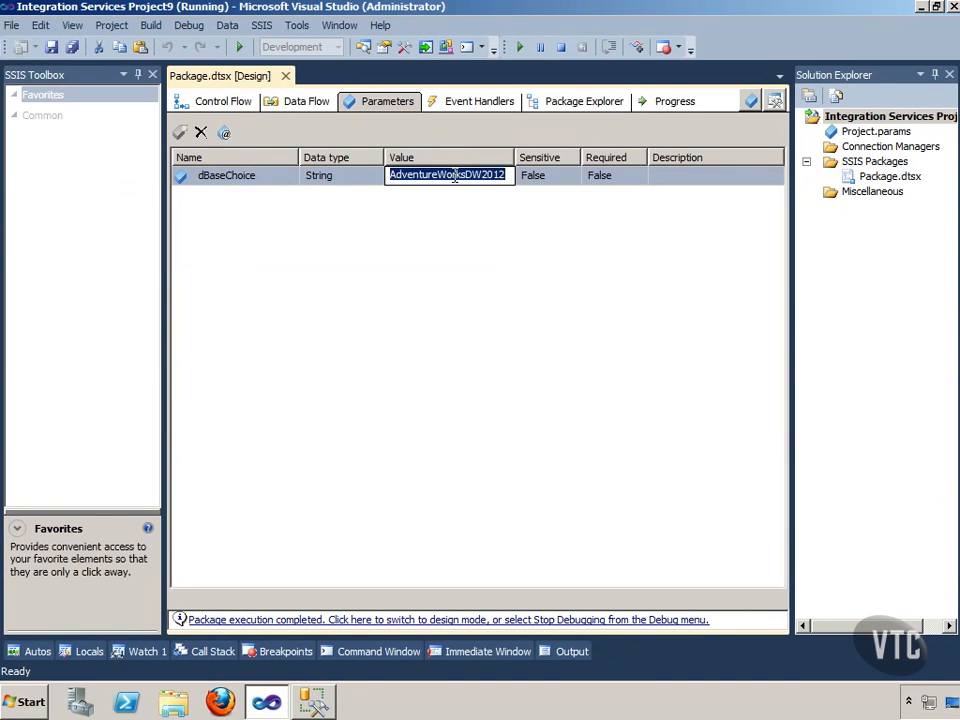
text(VTCDW)
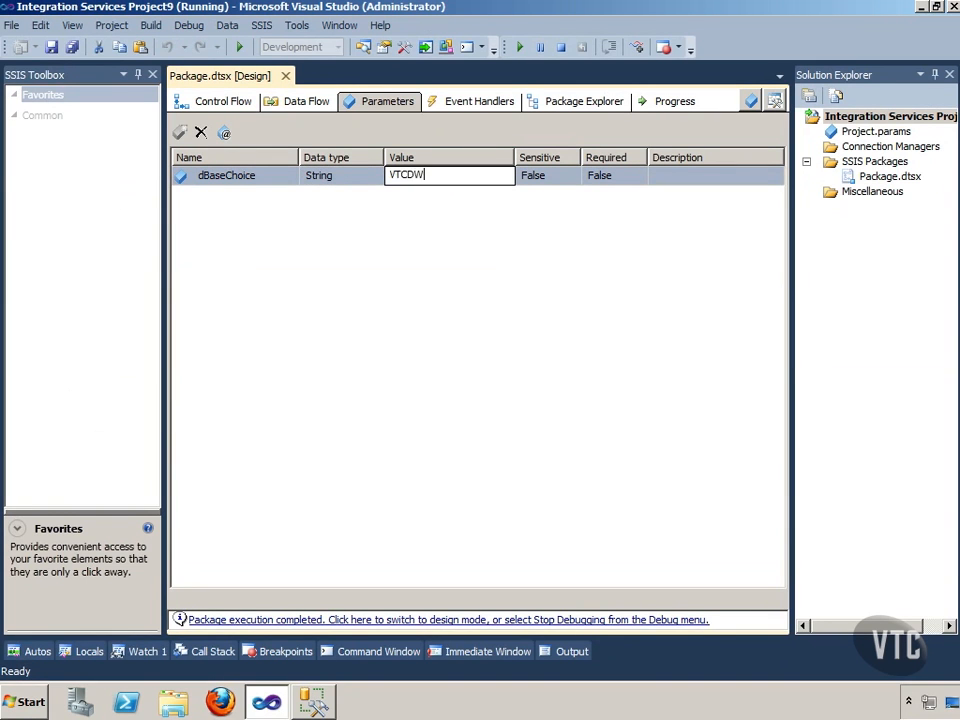
key(Return)
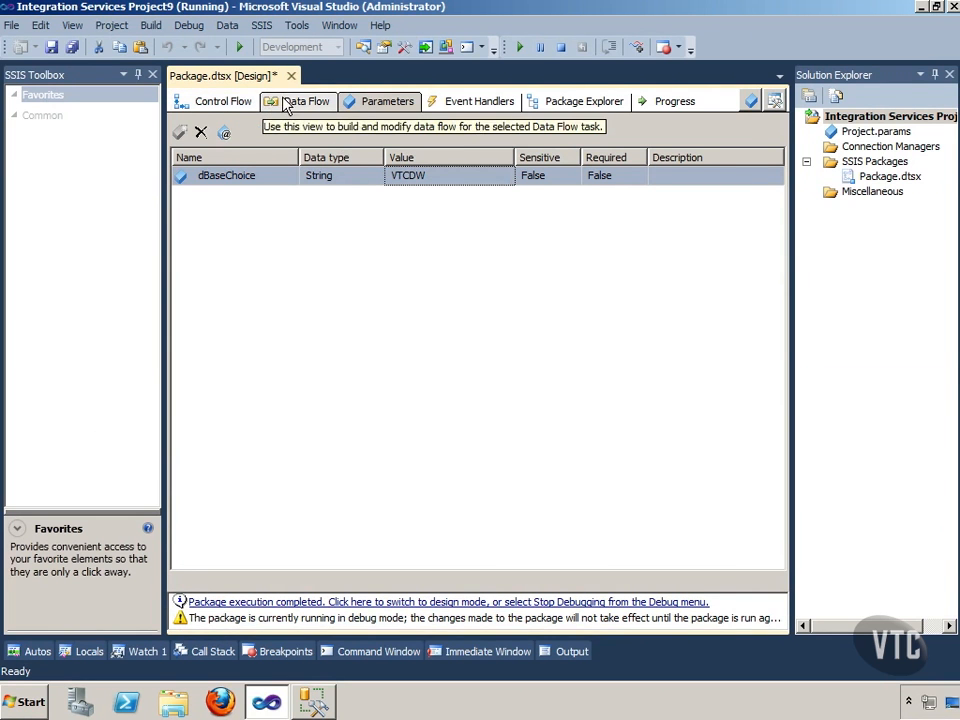
Step: Stop debugging, check the dBaseChoice parameter value, and run the package again from the control flow
click(286, 104)
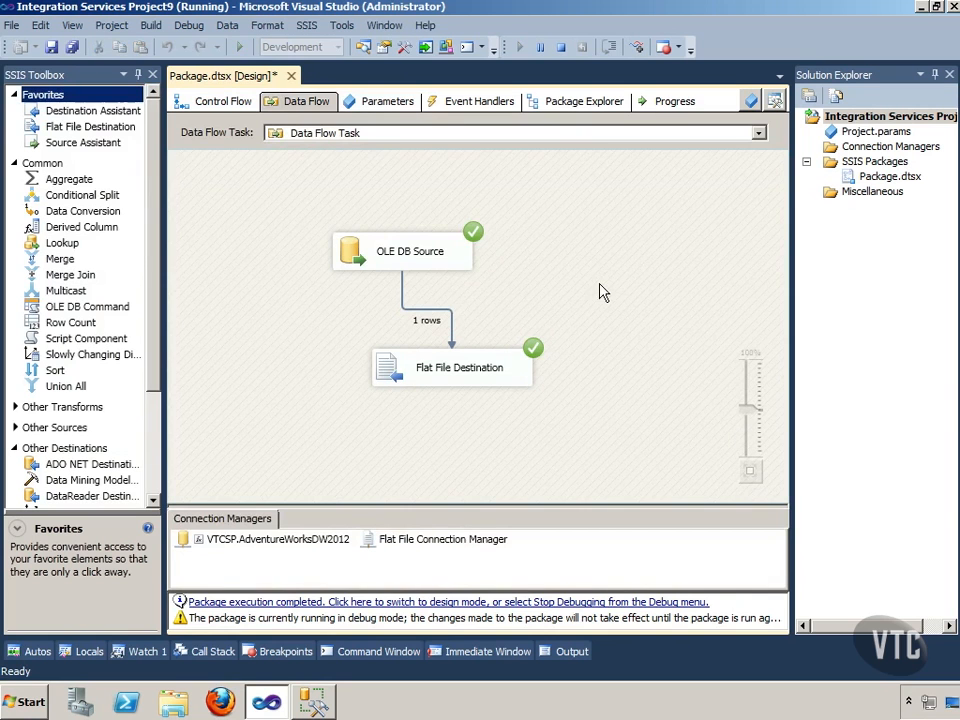
click(234, 103)
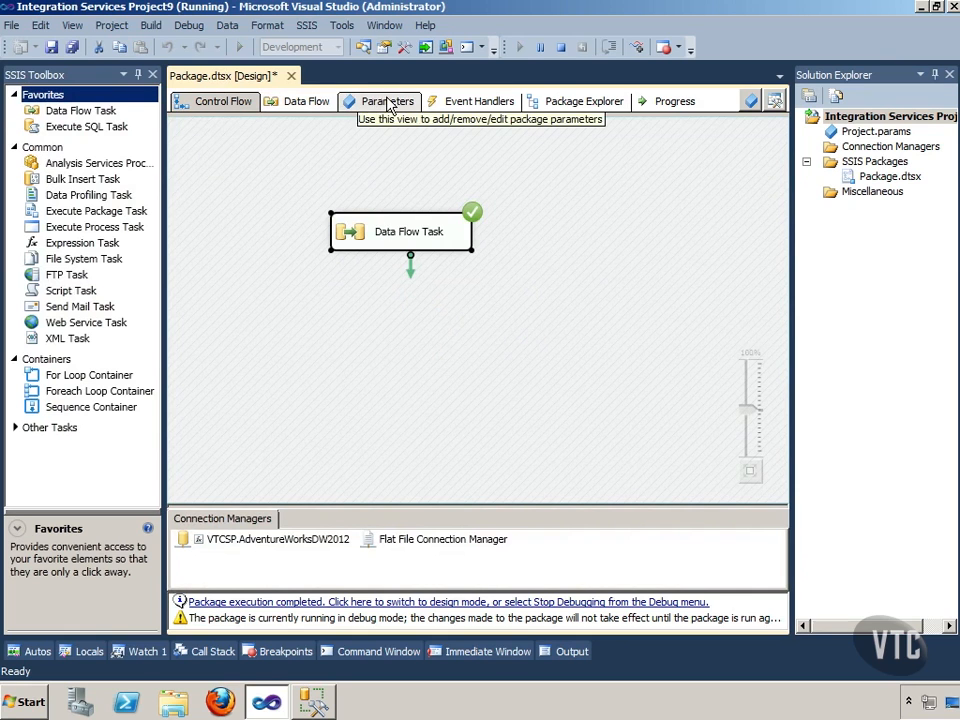
click(561, 47)
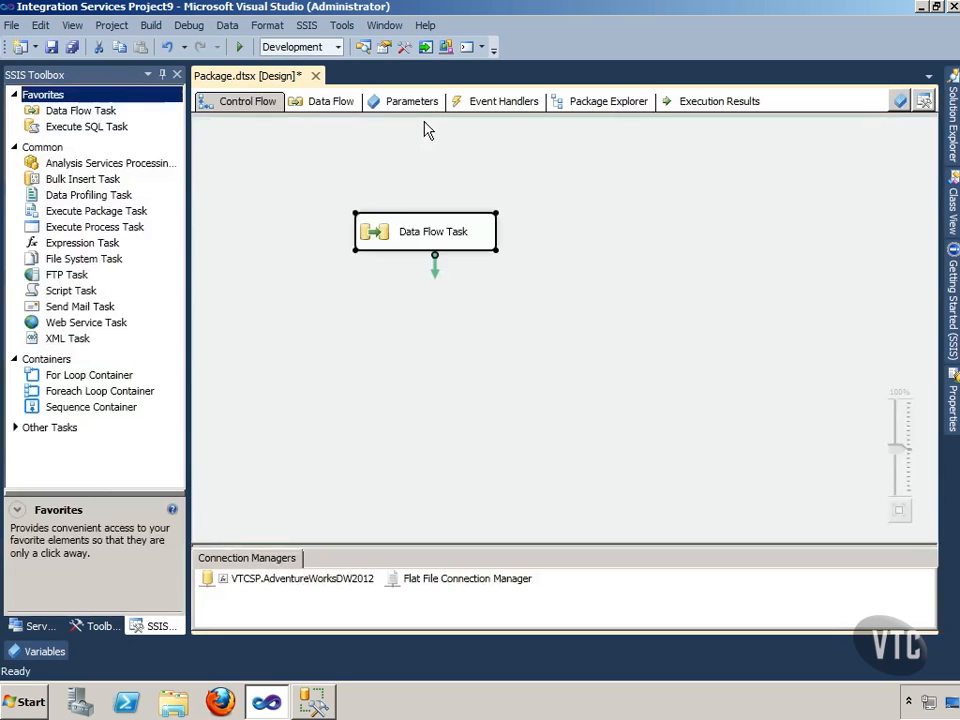
click(424, 104)
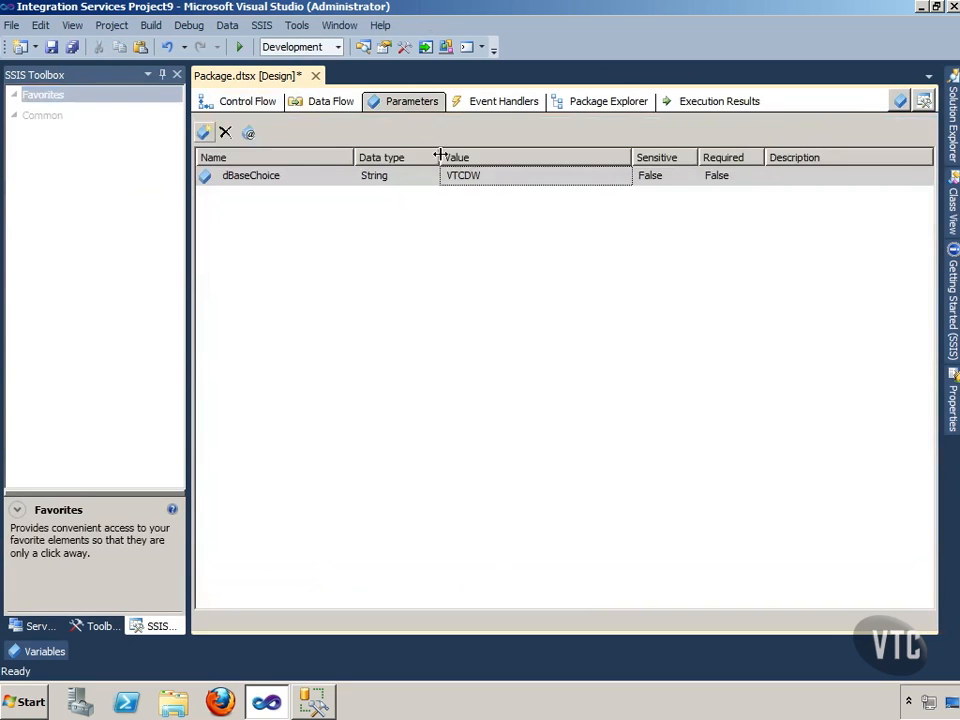
click(266, 108)
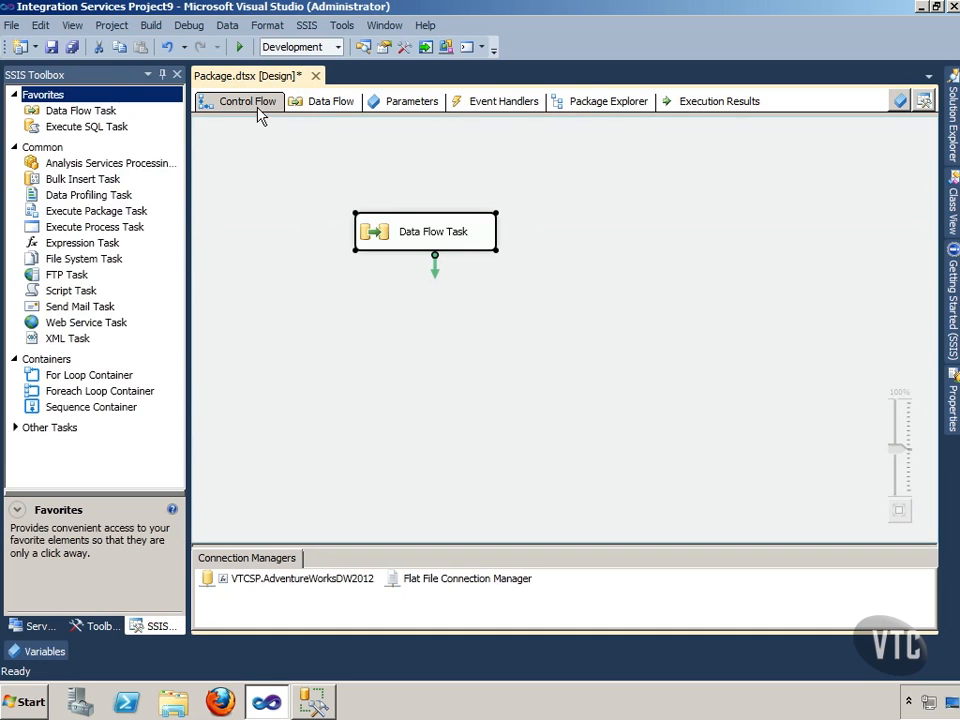
click(240, 47)
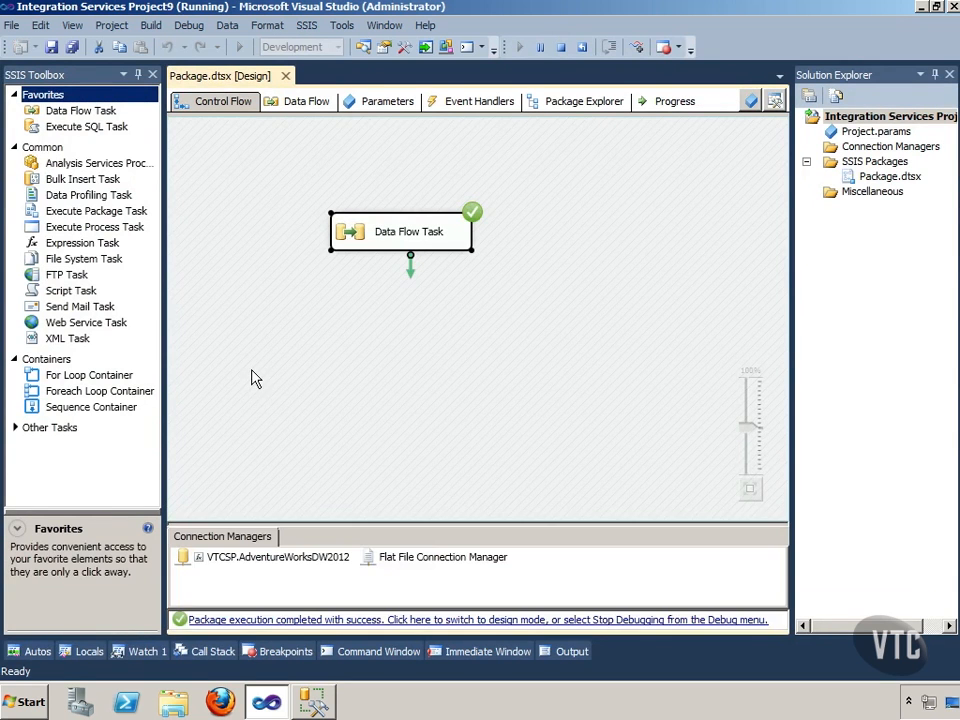
Step: Open the PTest output file in Notepad to examine the row exported for VTCDW, and close it
click(30, 703)
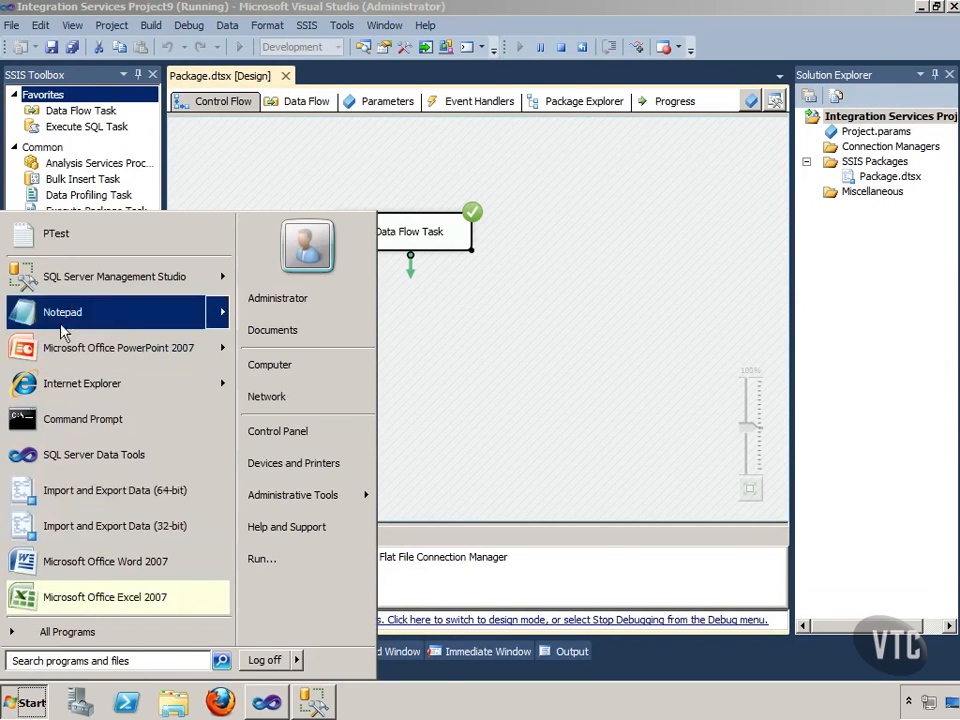
click(60, 232)
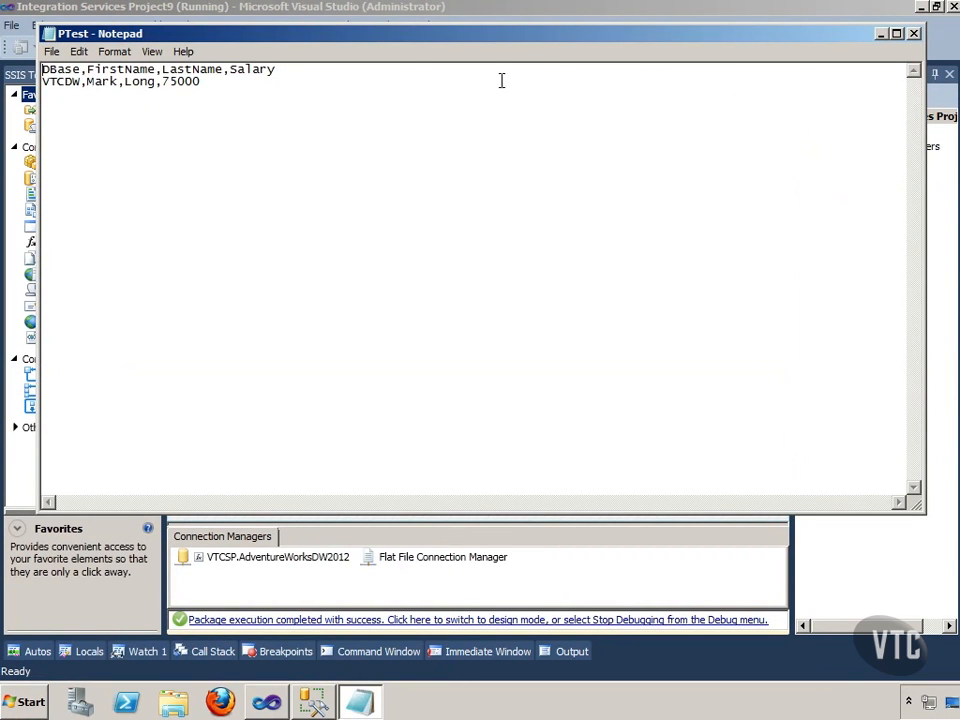
click(914, 34)
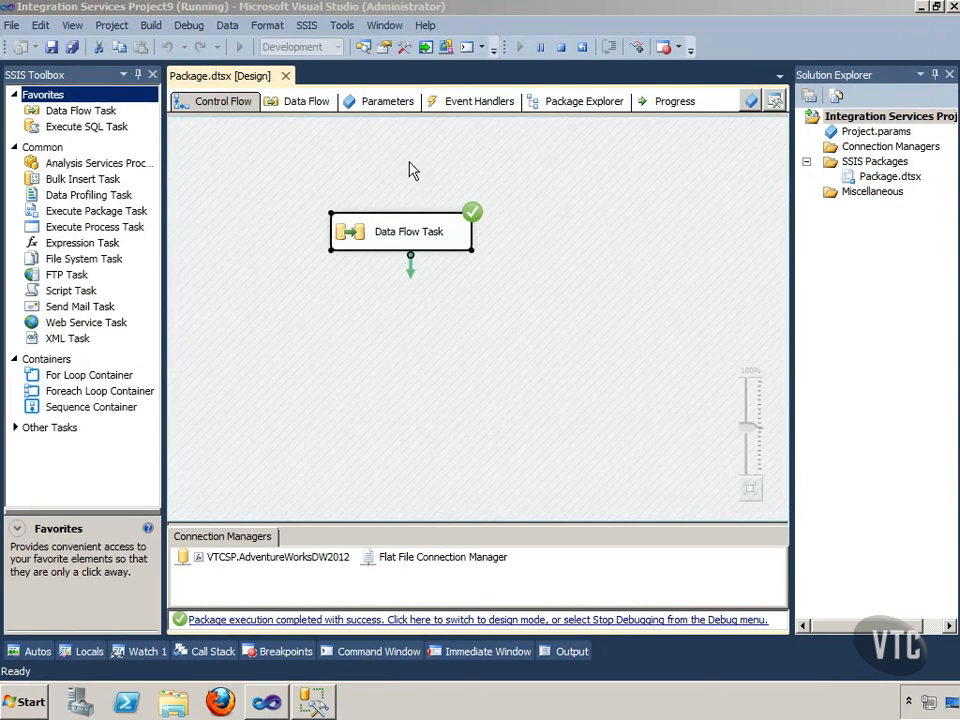
Step: Set the value of the dBaseChoice package parameter to AdventureWorksDW2012
click(395, 100)
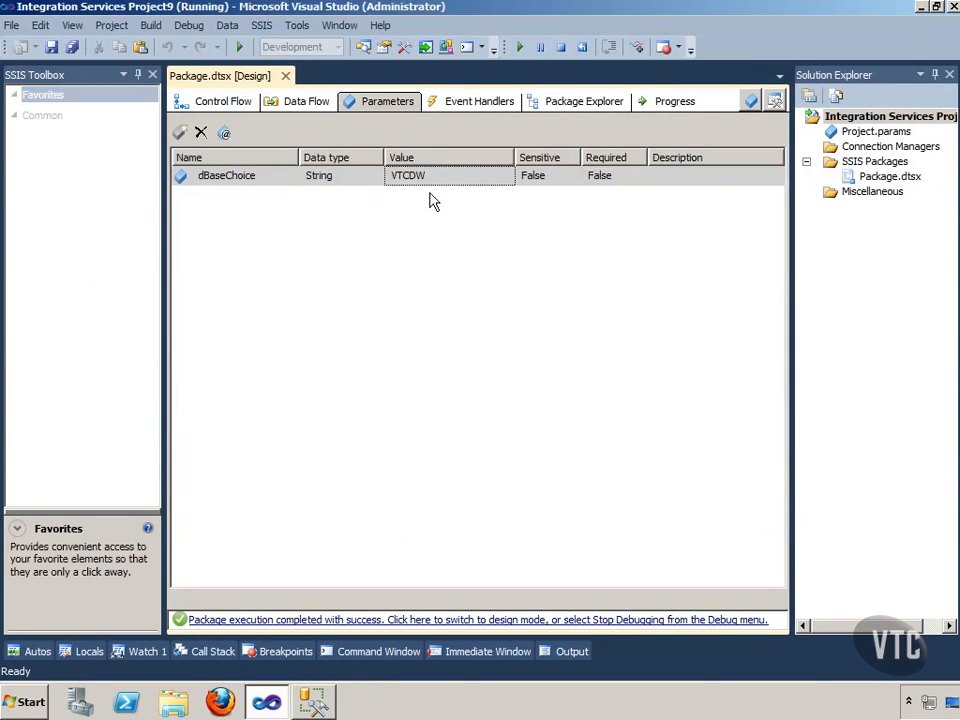
click(435, 177)
double_click(433, 175)
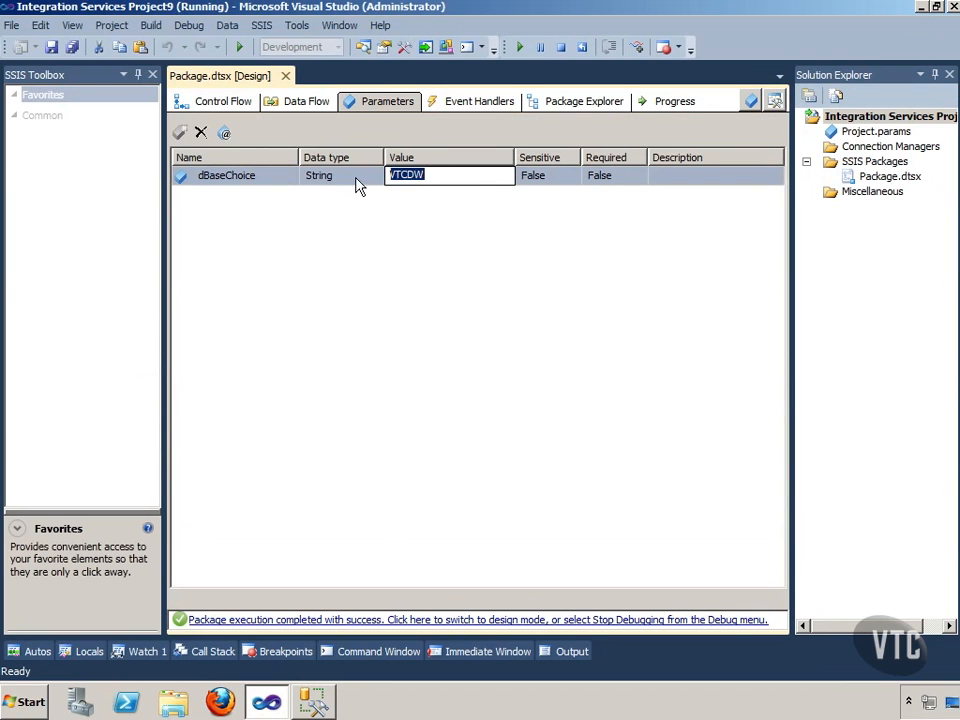
text(AdventureWorksDW2012)
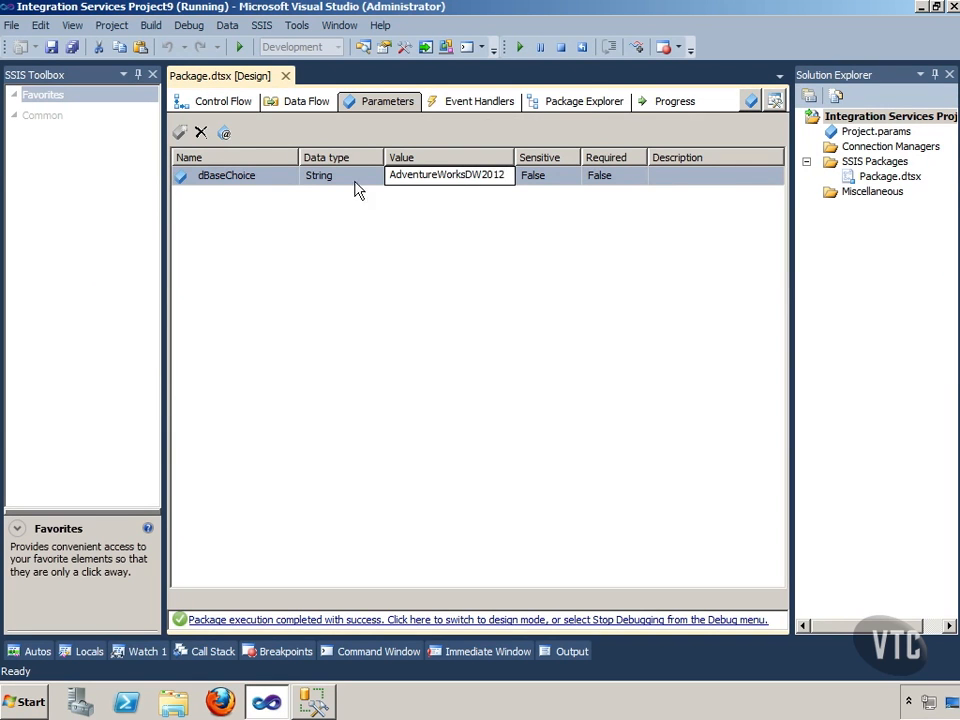
key(Return)
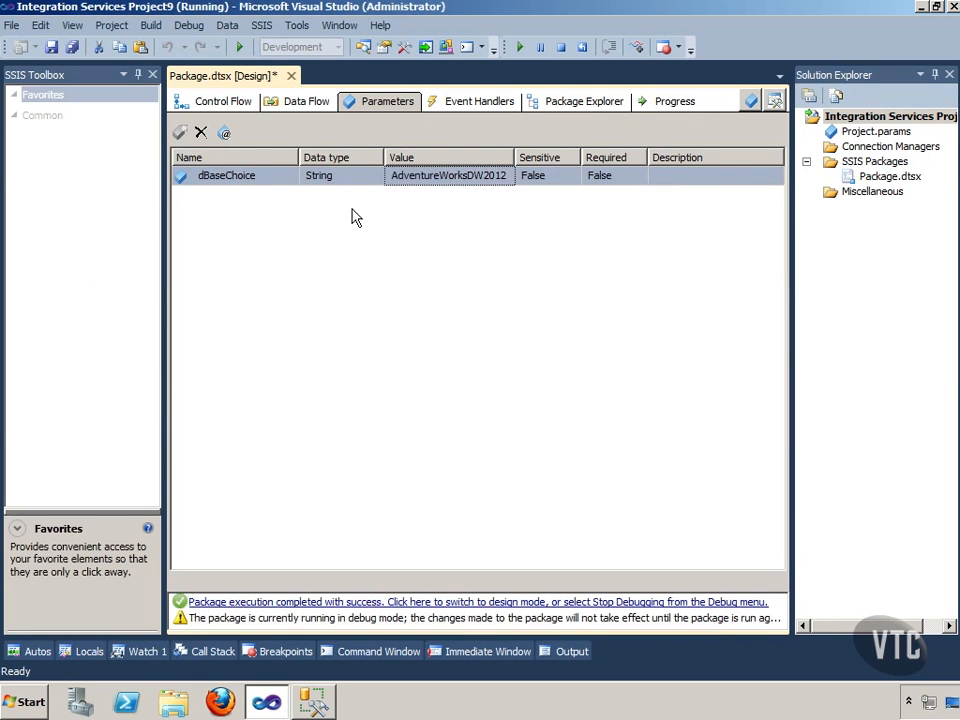
Step: Stop the current debugging session from the control flow and rerun the package with the changed parameter
click(226, 102)
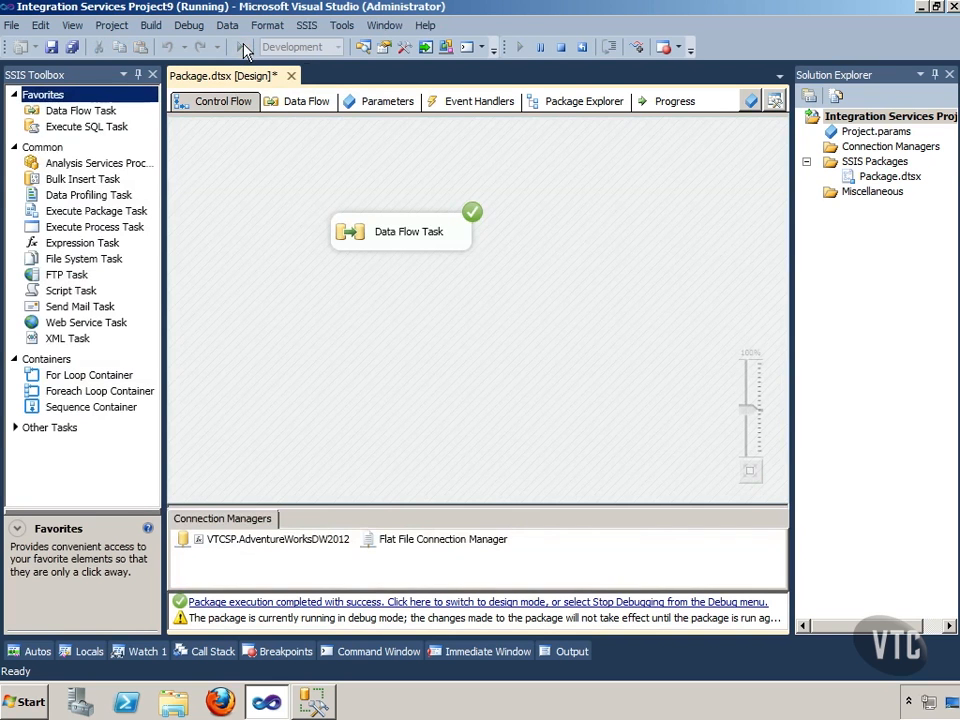
click(560, 49)
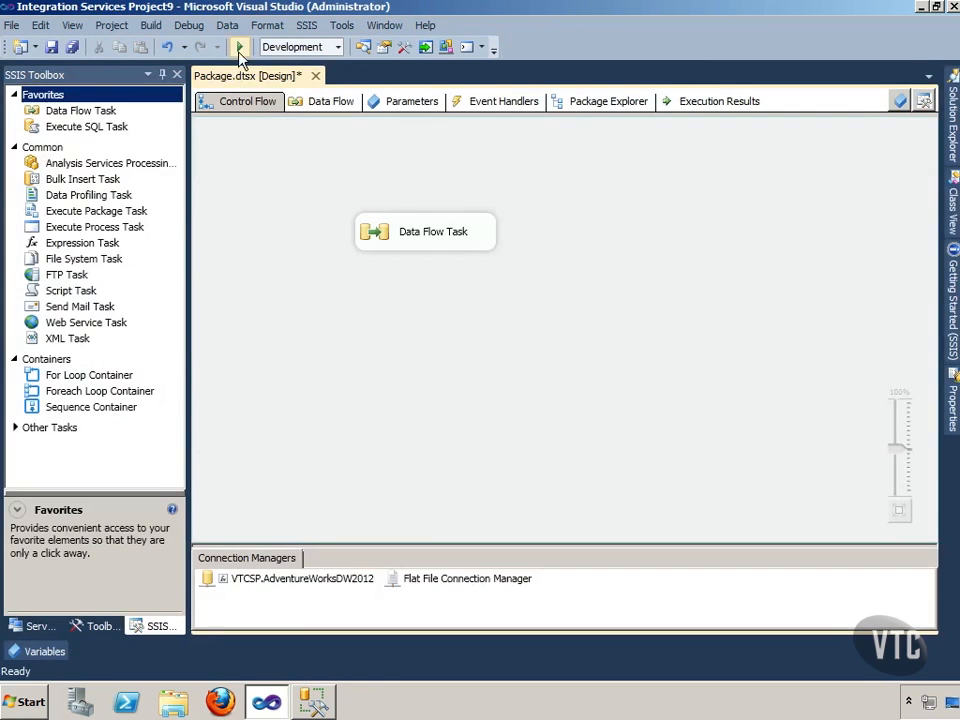
key(F5)
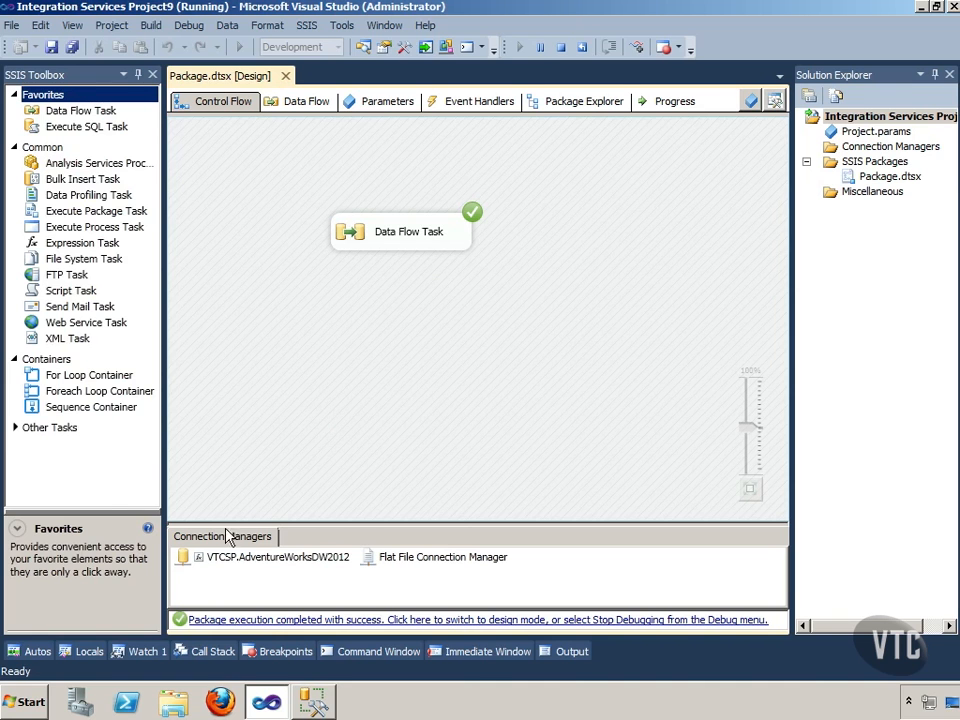
Step: Open the PTest output file in Notepad to examine the row exported for the AdventureWorks database, and close it
click(22, 700)
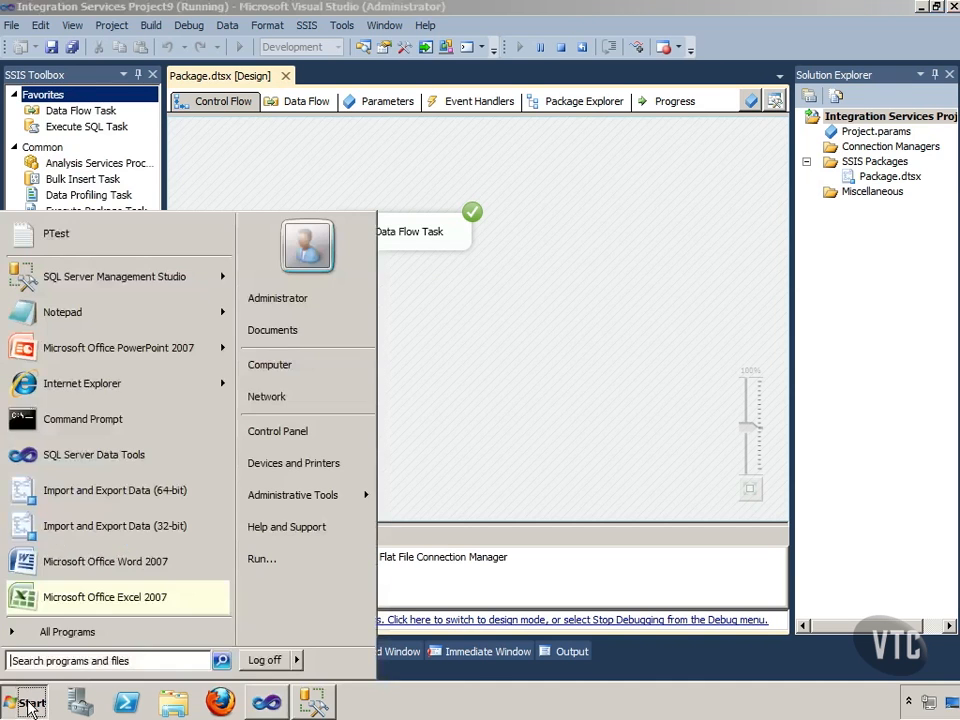
click(67, 228)
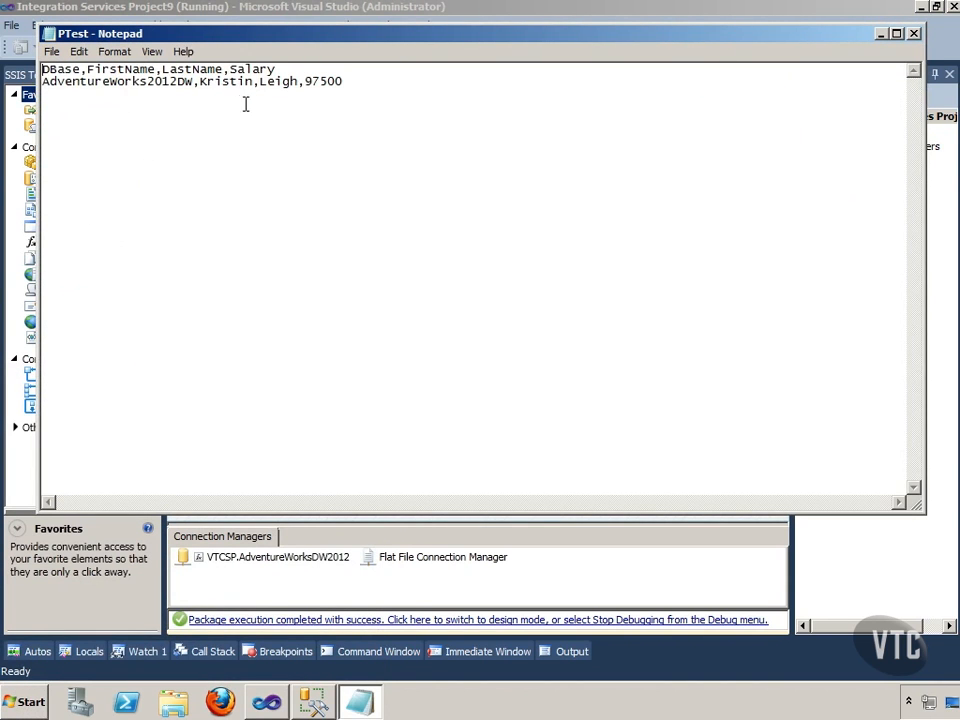
click(913, 33)
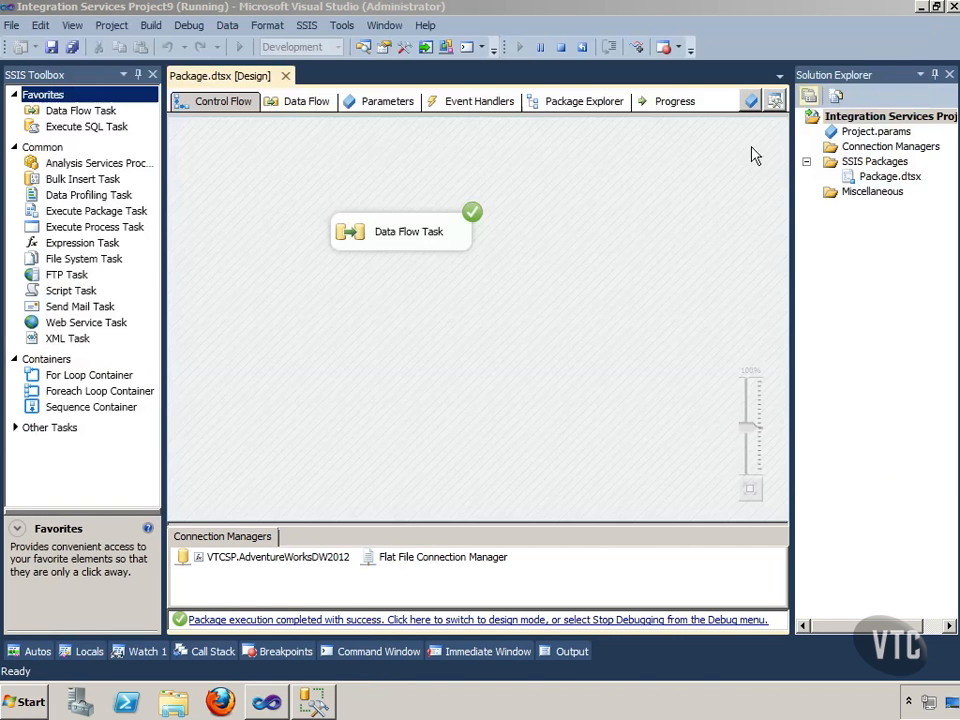
Step: Examine the server, authentication and database settings of the VTCSP.AdventureWorksDW2012 connection manager, and close its editor without changes
right_click(293, 565)
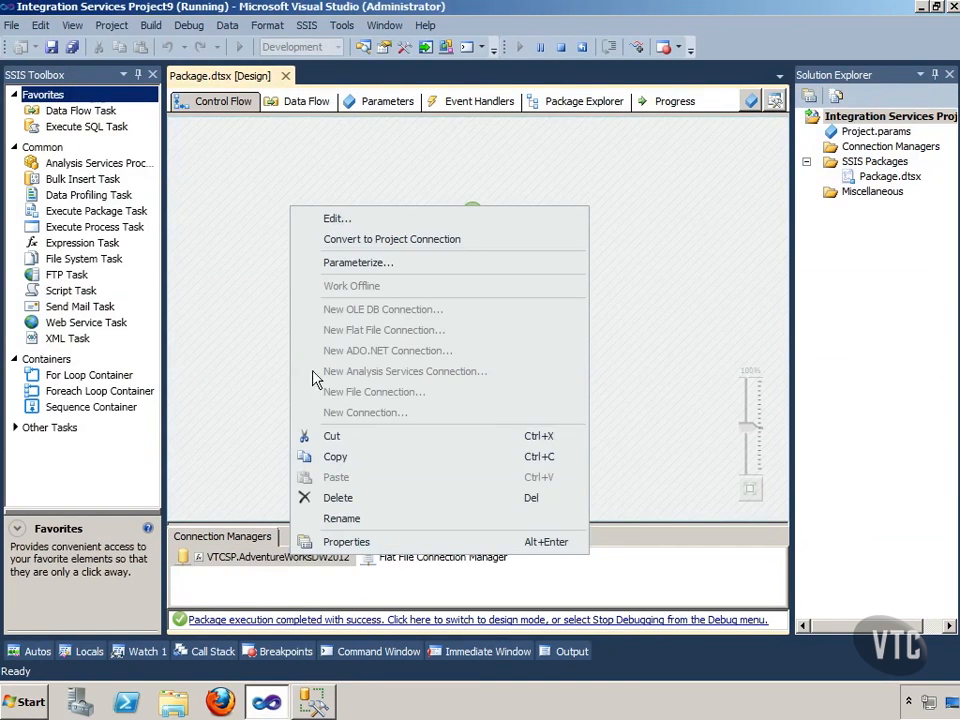
click(356, 221)
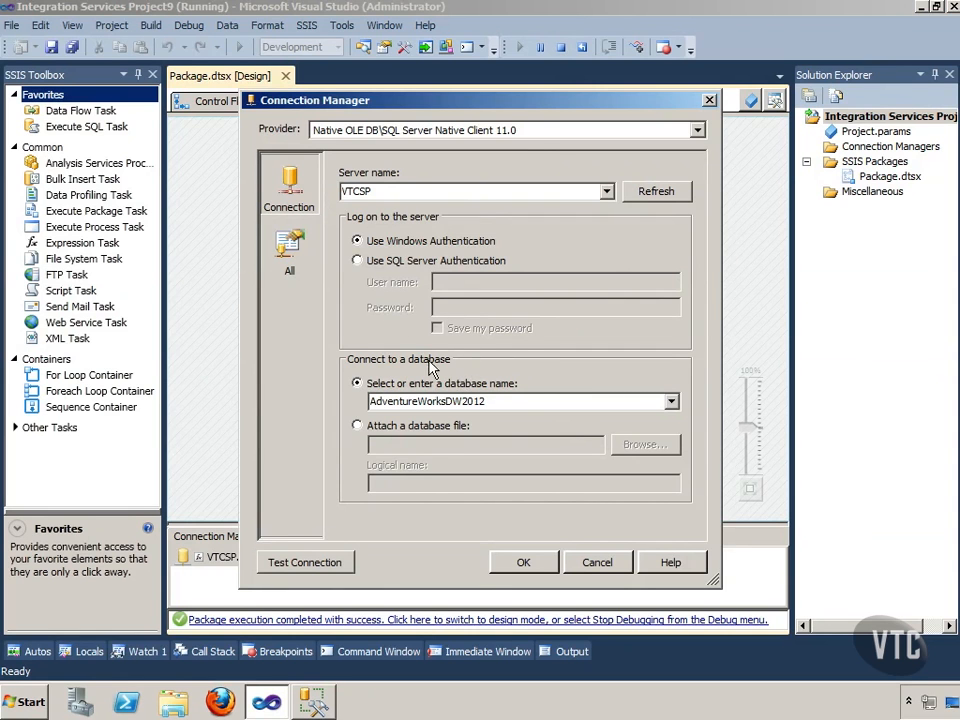
click(614, 566)
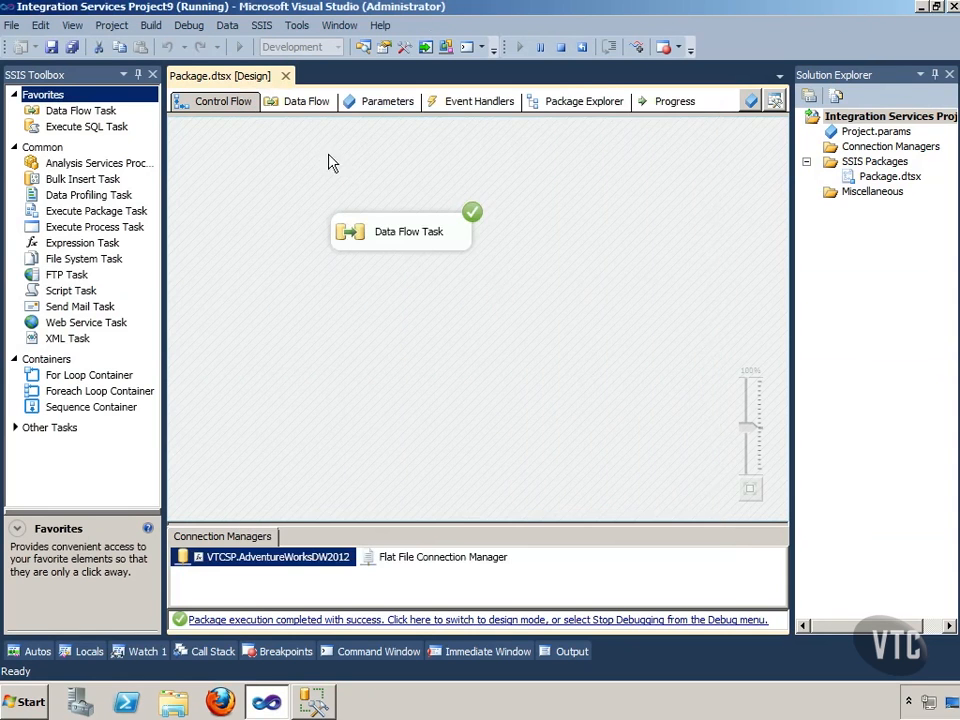
Step: Stop debugging the package and open the advanced editor of the OLE DB Source in the data flow
click(561, 47)
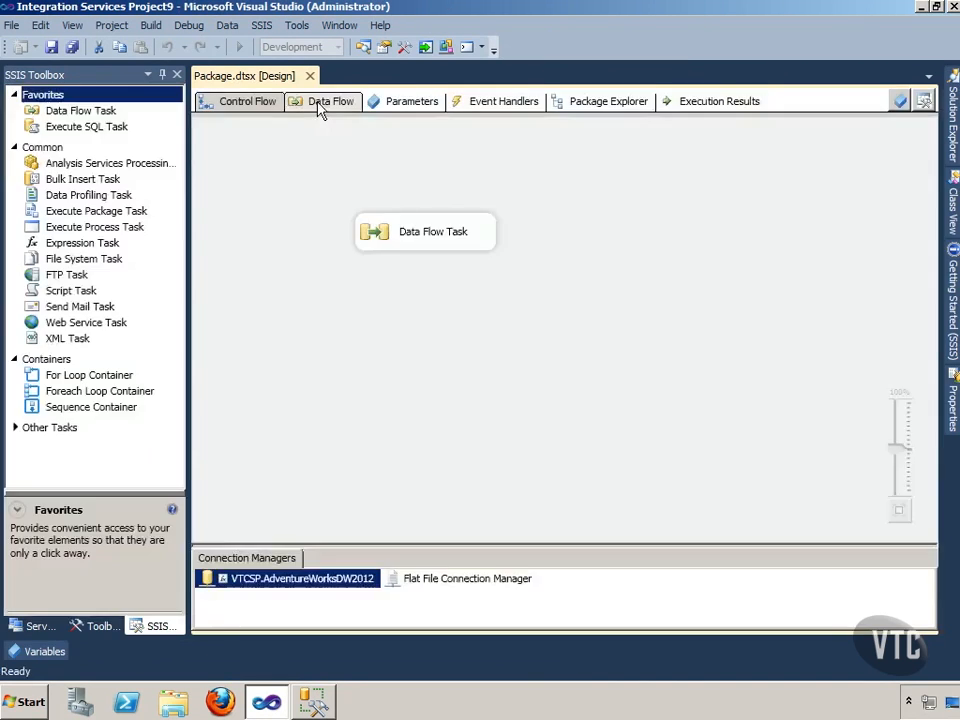
click(320, 102)
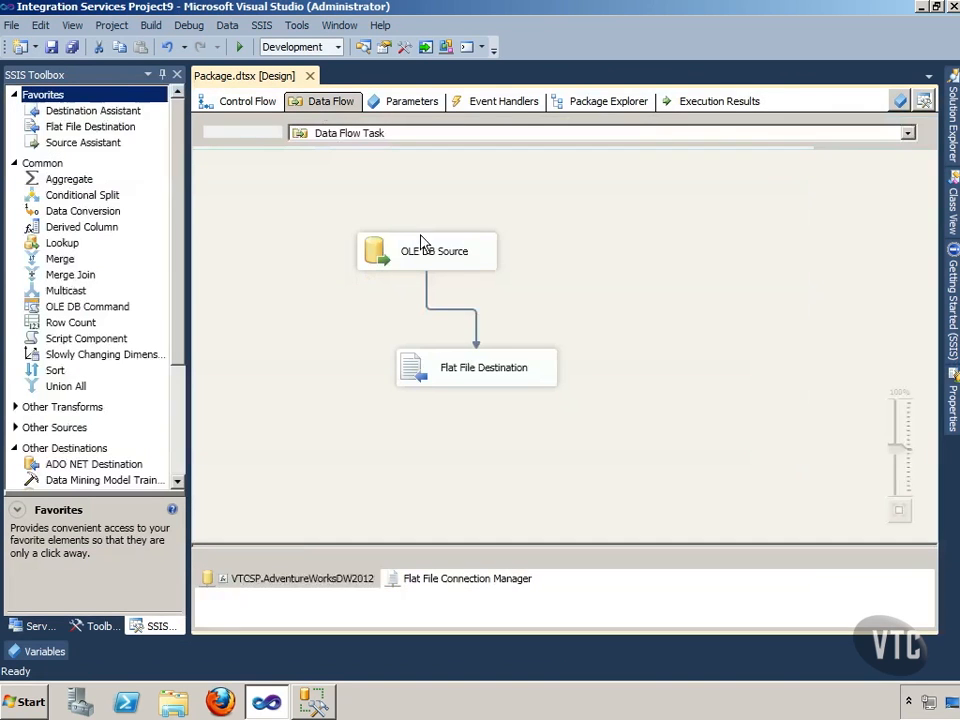
click(430, 260)
right_click(430, 260)
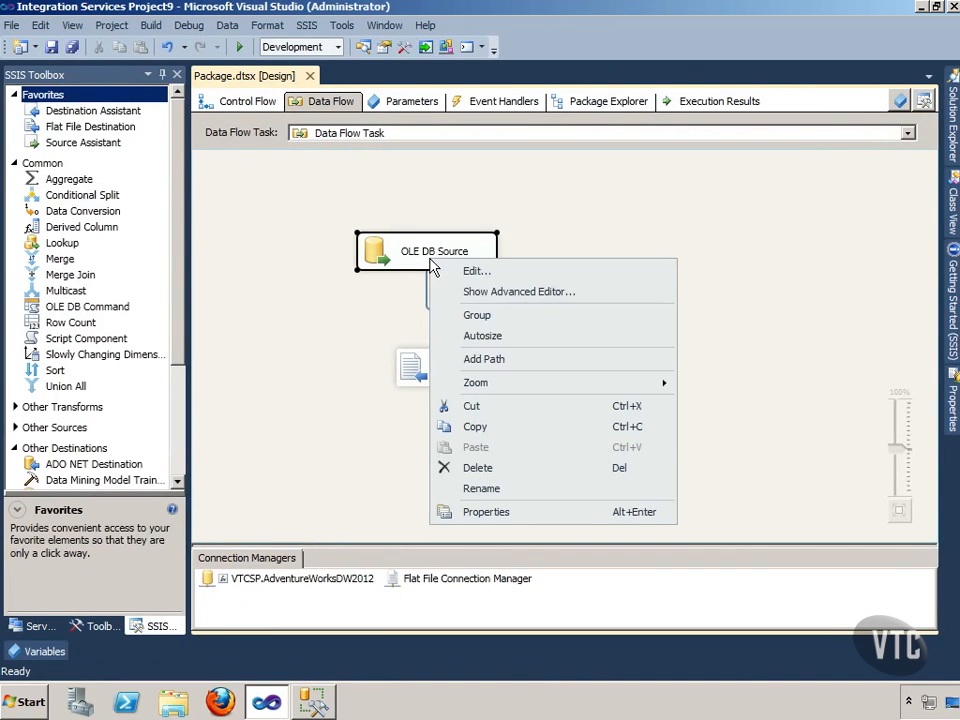
click(493, 295)
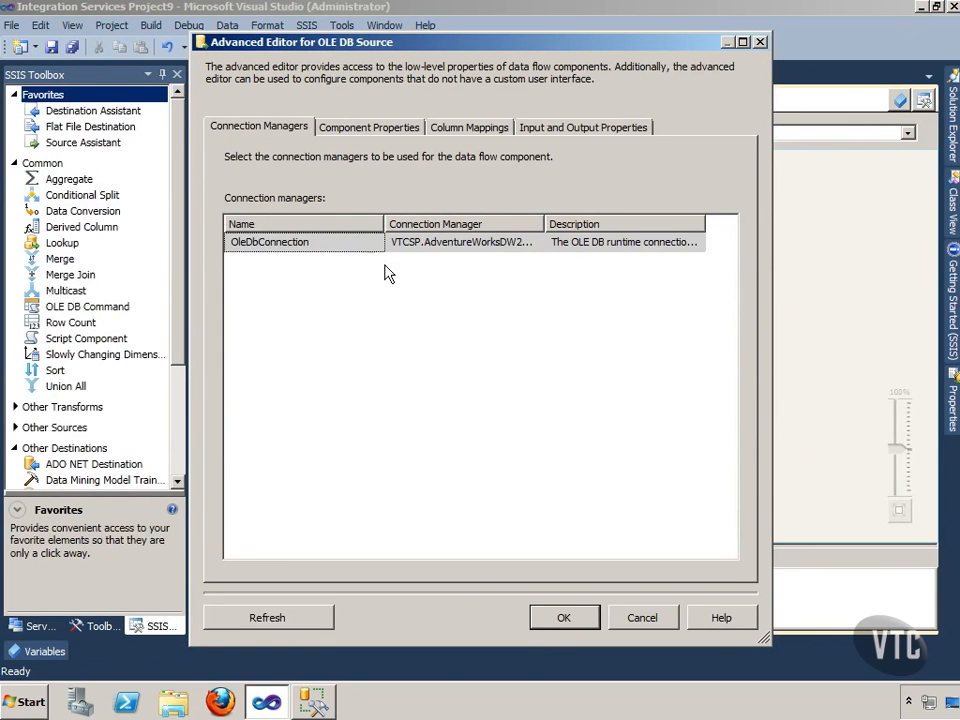
Step: Examine the OLE DB Source's assigned connection manager and its component properties through SqlCommand, and cancel the advanced editor
click(324, 251)
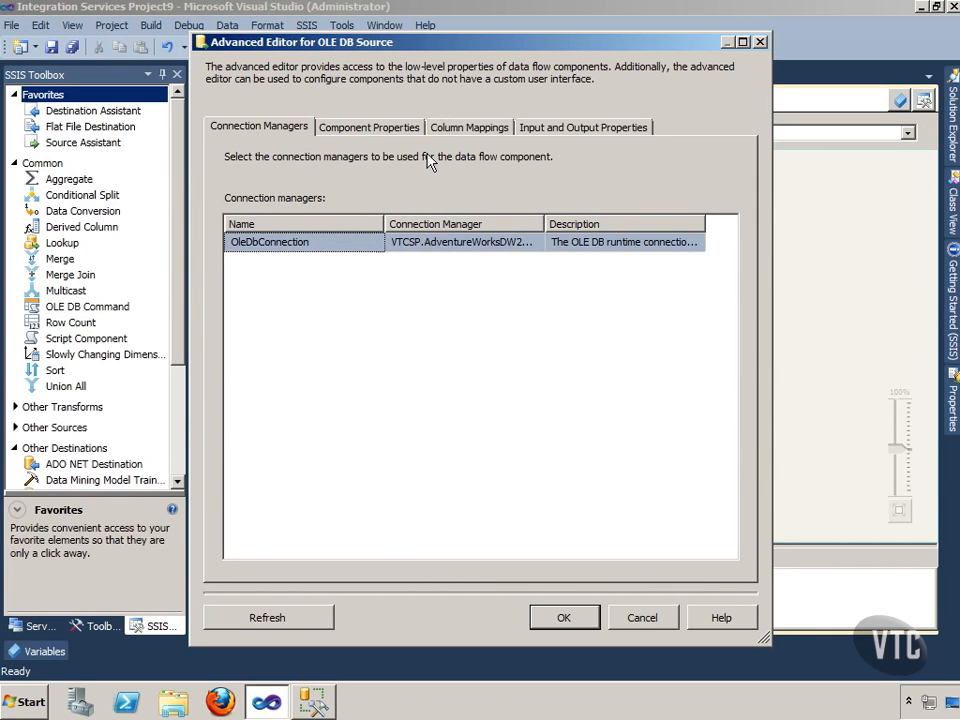
click(405, 134)
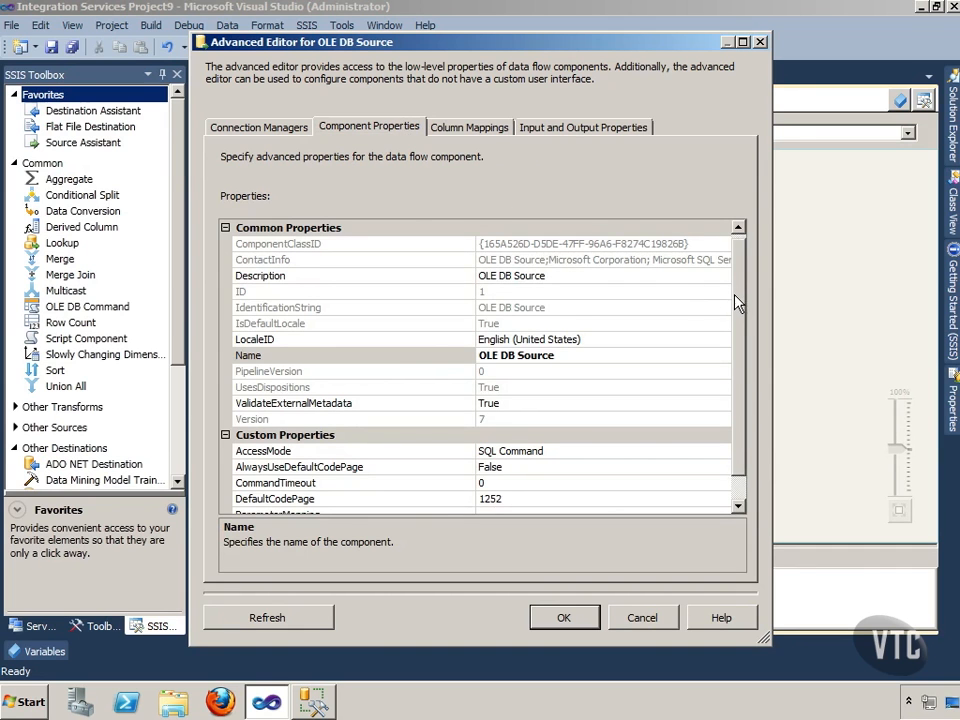
drag(734, 275, 723, 332)
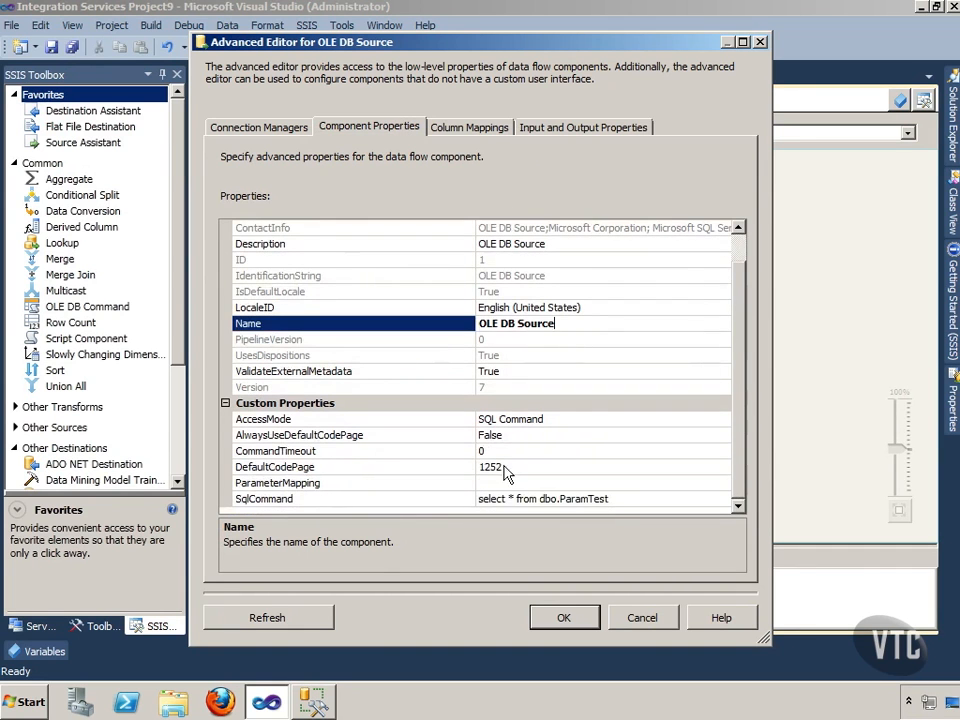
click(668, 628)
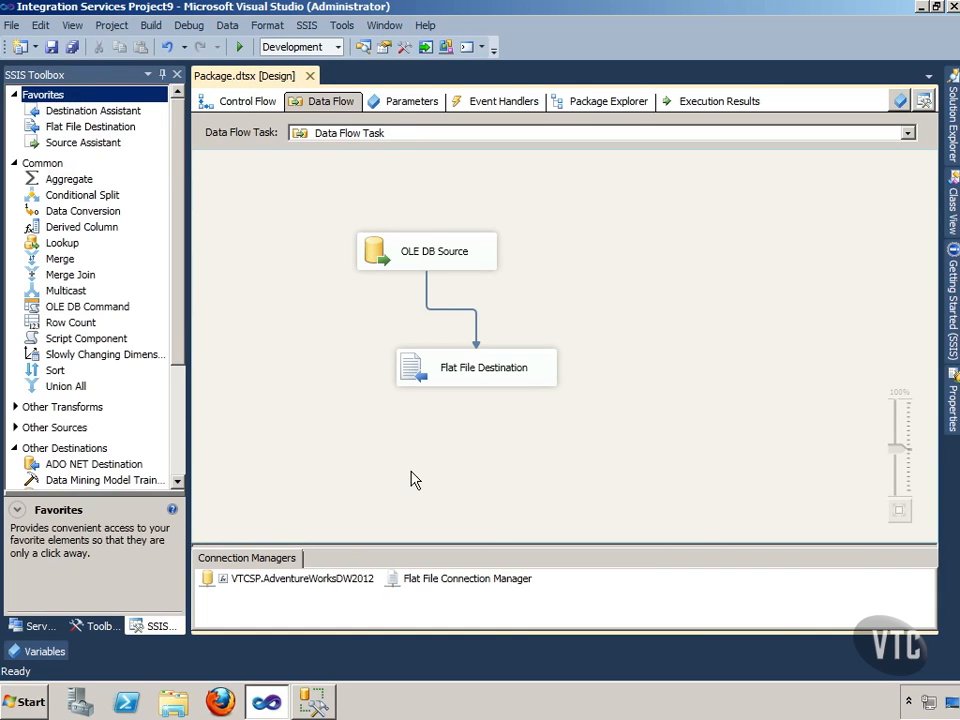
Step: Examine which properties of the VTCSP.AdventureWorksDW2012 connection can be parameterized, and cancel without creating a parameter
right_click(297, 588)
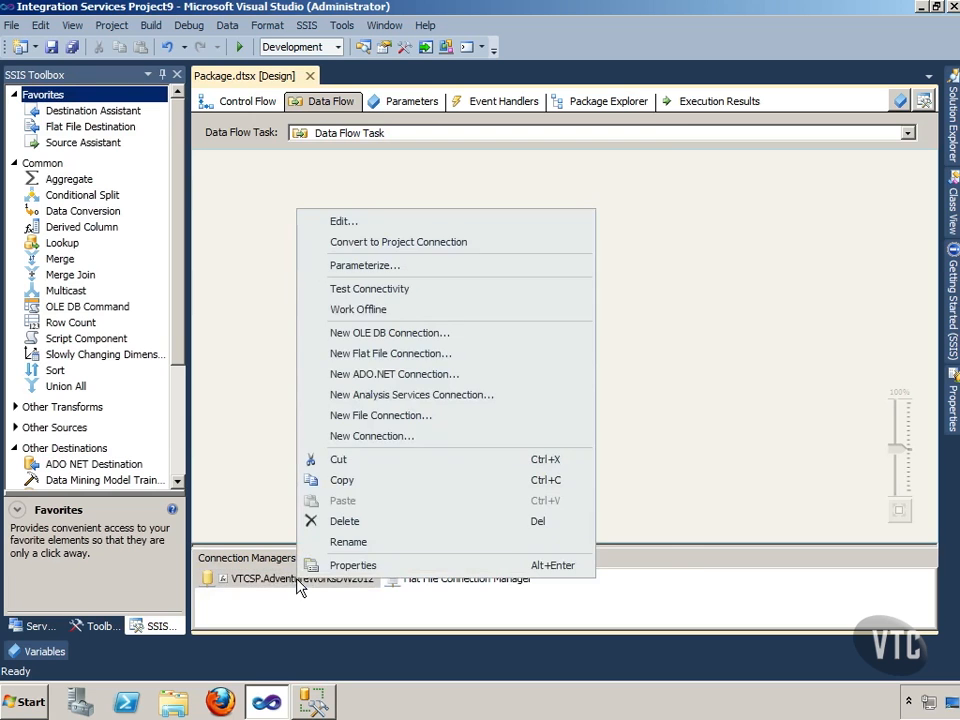
click(345, 266)
click(487, 187)
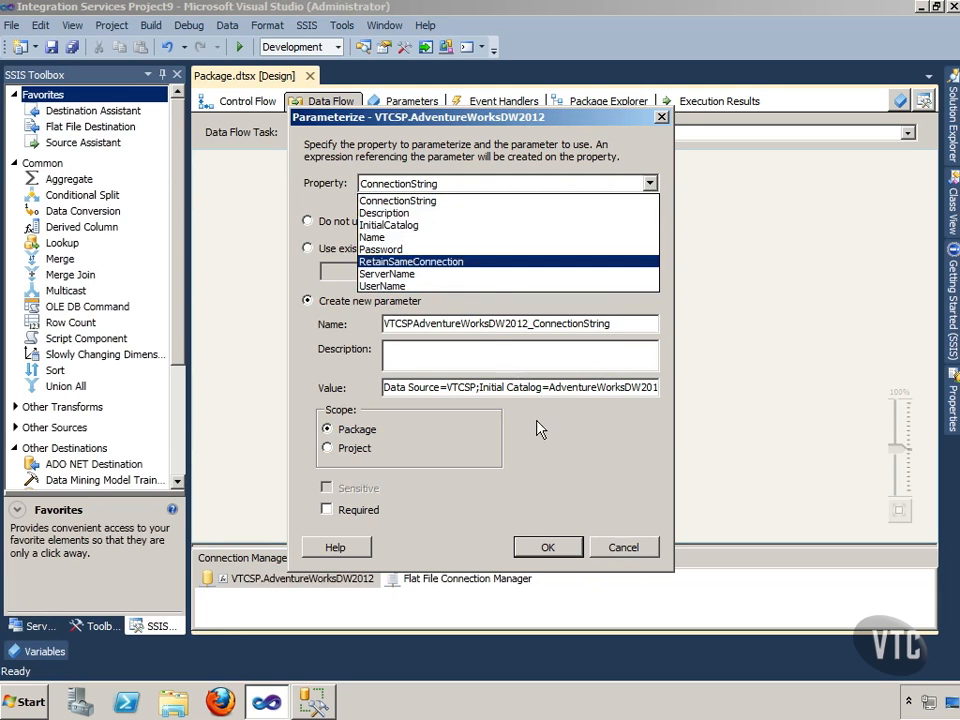
click(632, 549)
click(632, 549)
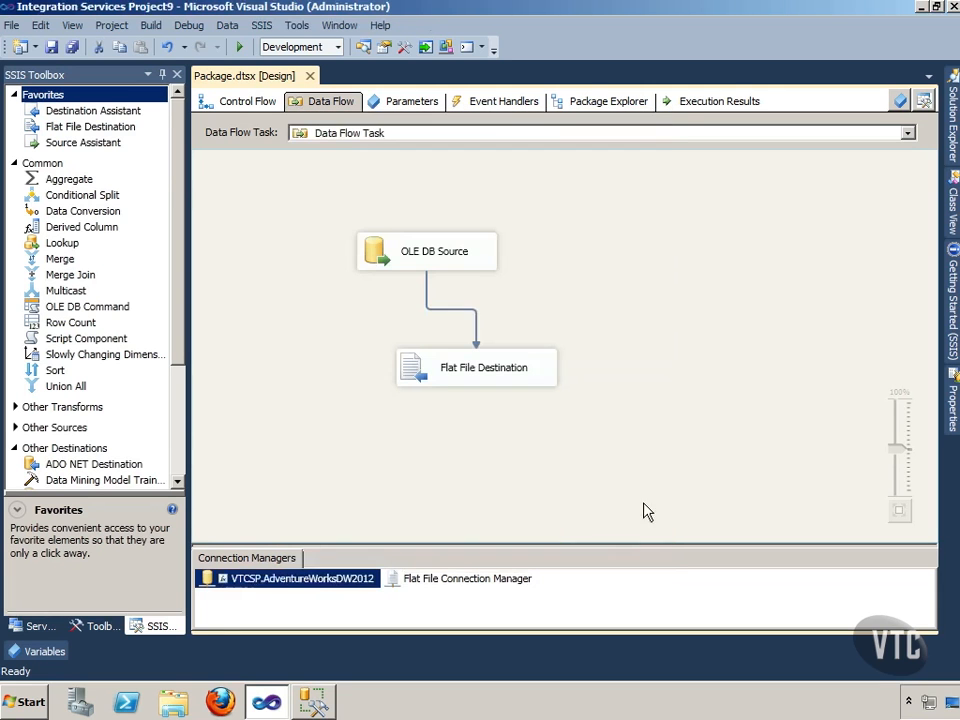